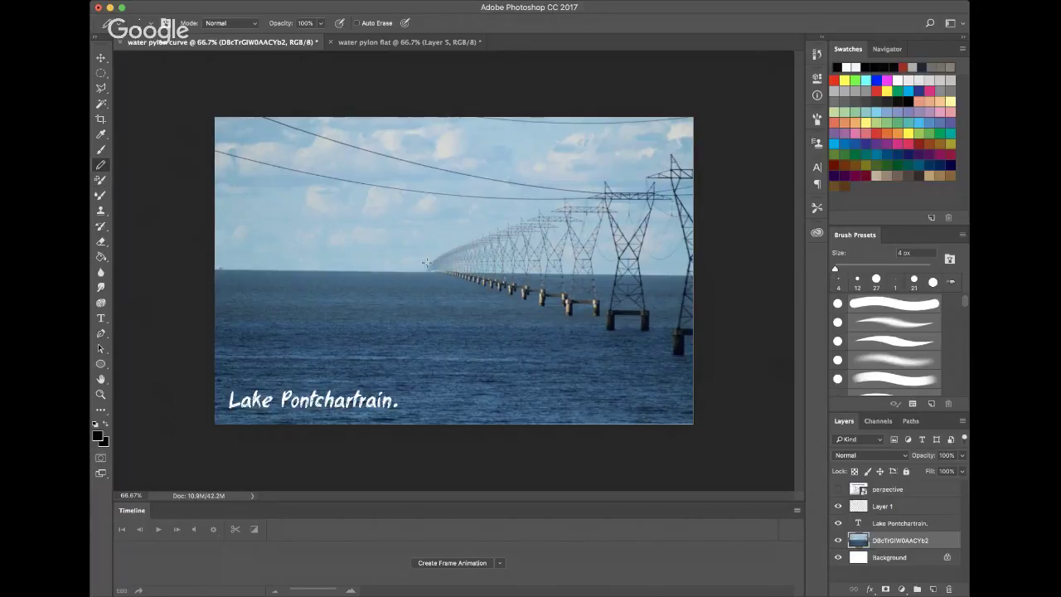
Step: Try out pencil curves along the tops of the distant pylons in the water pylon curve image, undoing each one
drag(427, 264, 461, 245)
key(super+z)
drag(443, 247, 419, 270)
key(super+z)
Step: Trace the distant pylons' curve against the temporarily shown perspective layer, and undo the trace
click(838, 490)
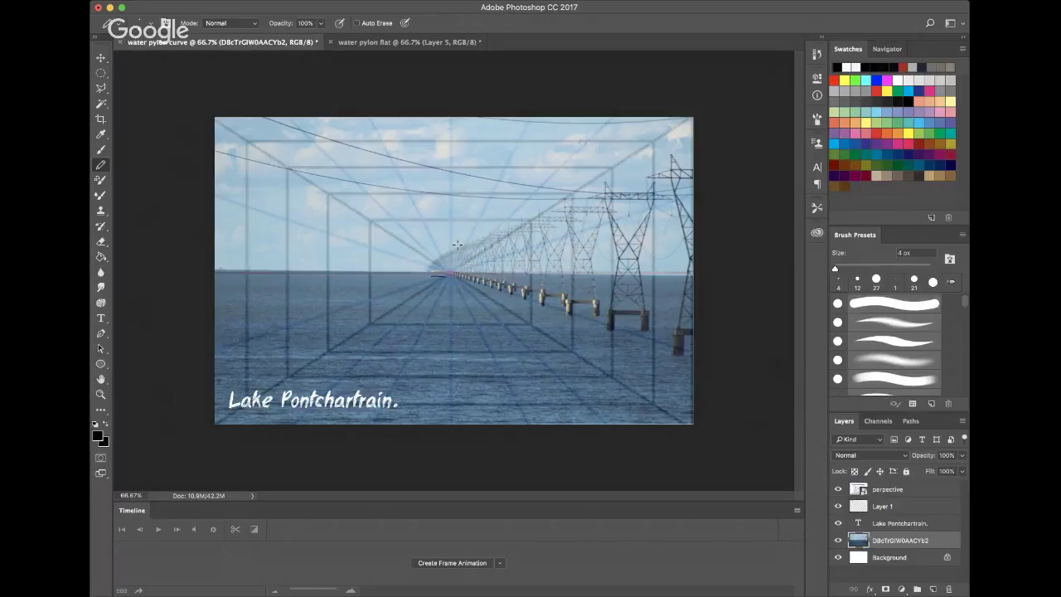
drag(456, 245, 425, 259)
click(838, 490)
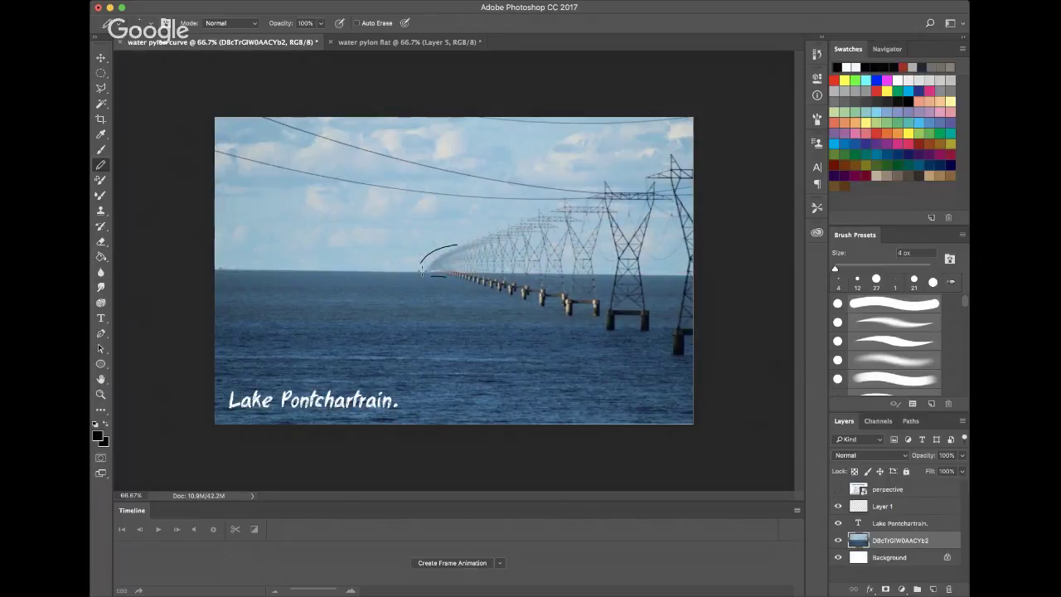
key(ctrl+z)
Step: Sketch an arc above the distant pylons and a full circle around them at 300% zoom, and undo both strokes
key(super+equal)
key(super+equal)
key(super+equal)
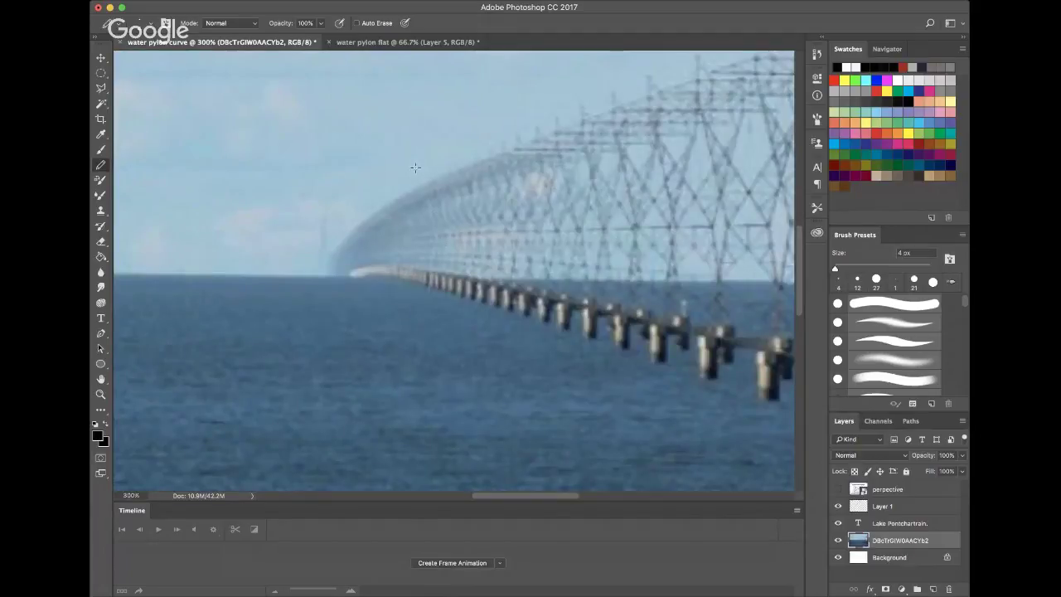
mouse_move(423, 168)
mouse_down()
mouse_move(348, 198)
mouse_move(290, 266)
mouse_up()
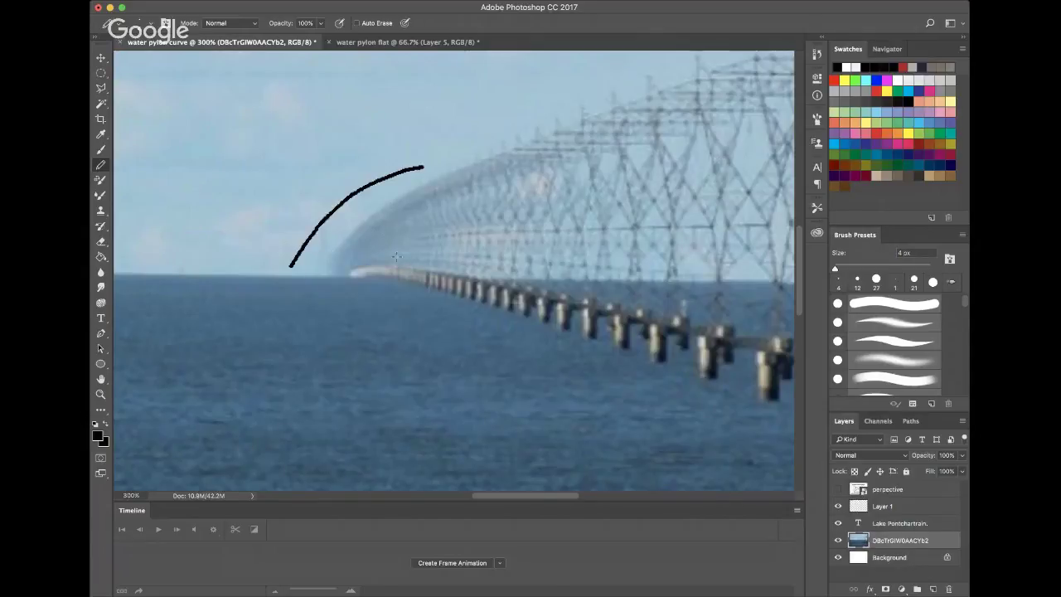
mouse_move(384, 189)
mouse_down()
mouse_move(318, 228)
mouse_move(252, 359)
mouse_move(313, 434)
mouse_move(464, 446)
mouse_move(551, 284)
mouse_move(478, 177)
mouse_move(376, 192)
mouse_up()
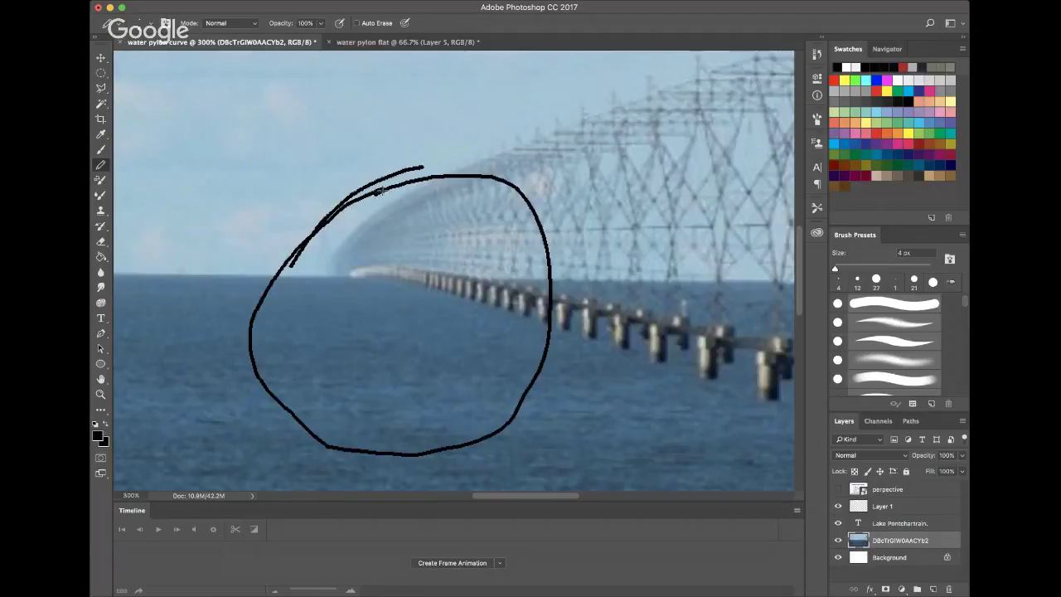
key(super+z)
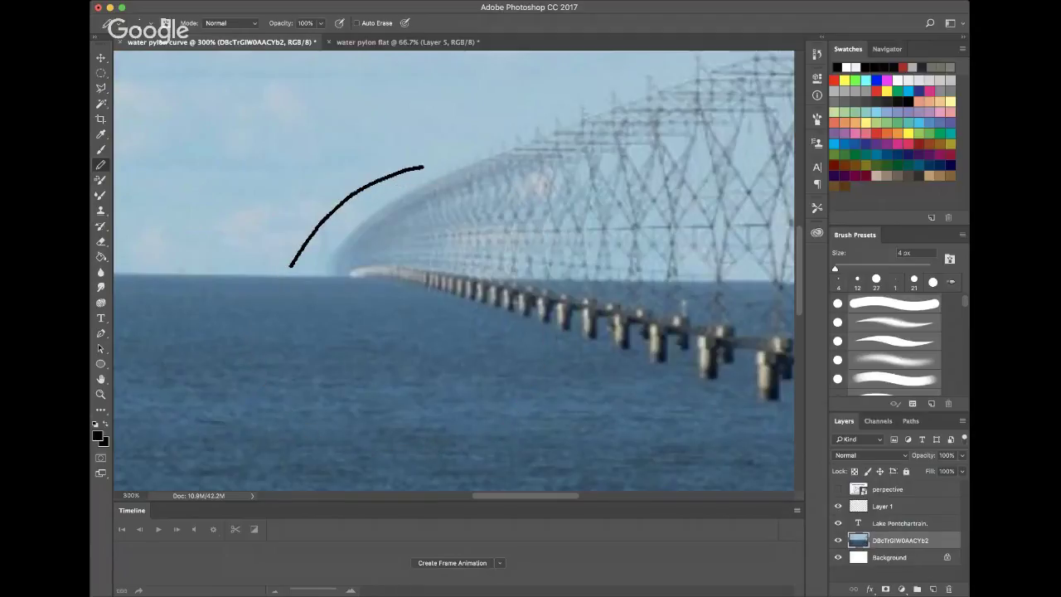
key(super+z)
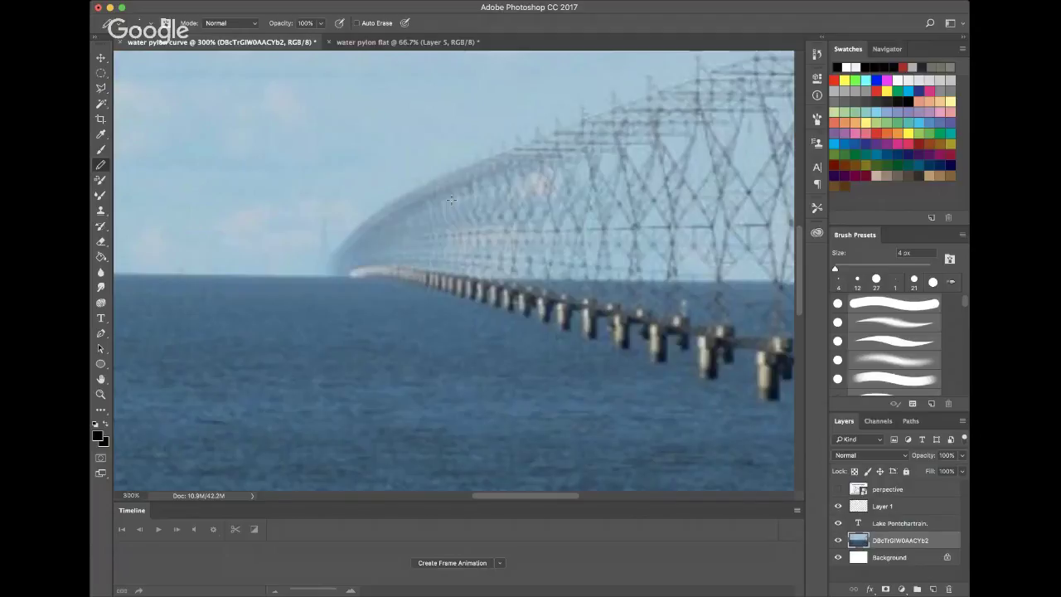
key(super+minus)
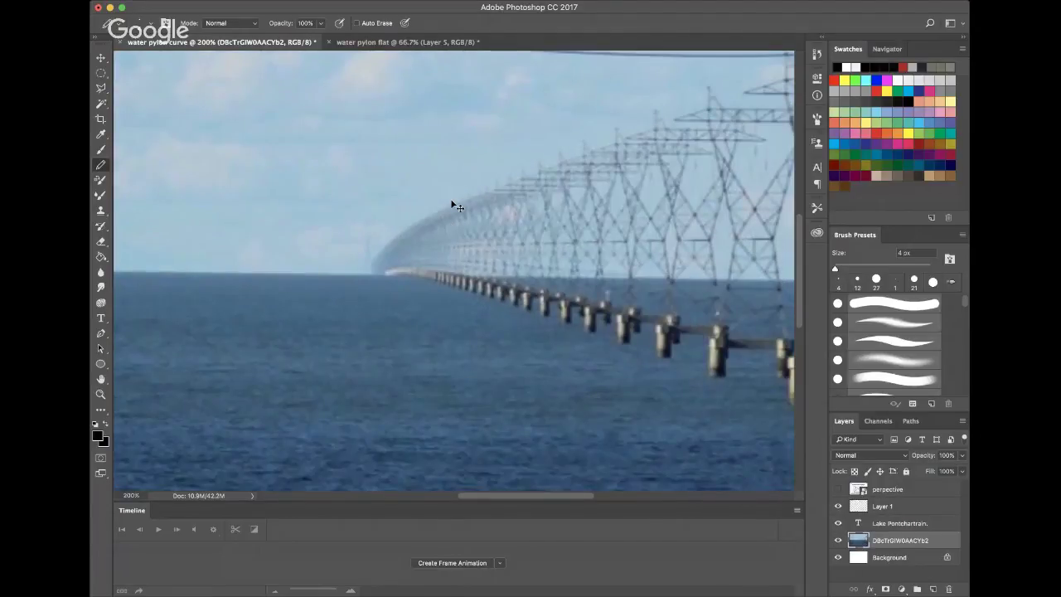
key(super+minus)
key(super+minus)
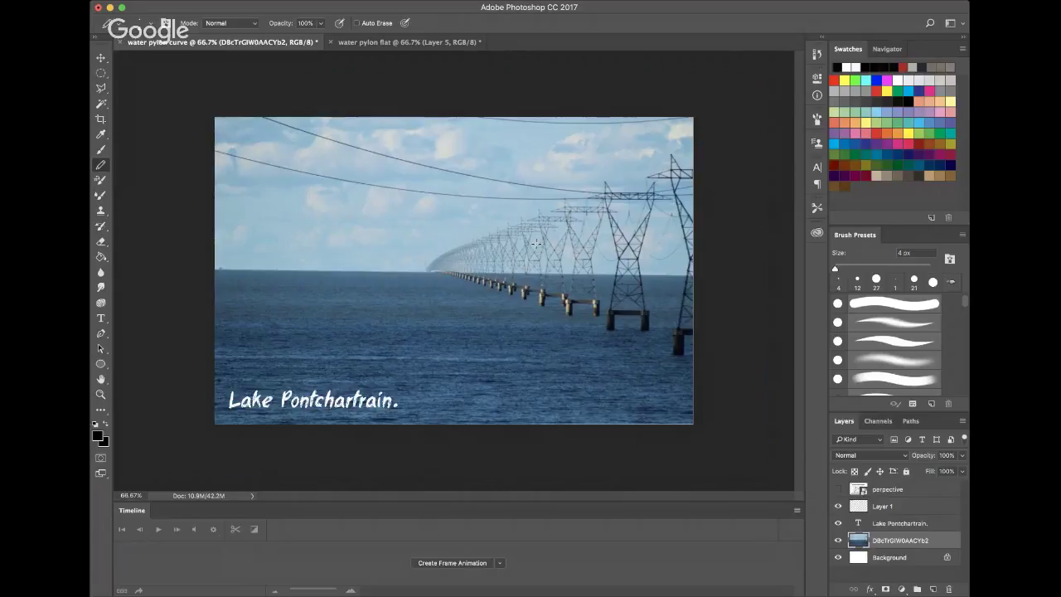
Step: Examine the water pylon flat image with its perspective layer shown and hidden, and compare it with the water pylon curve image
click(402, 42)
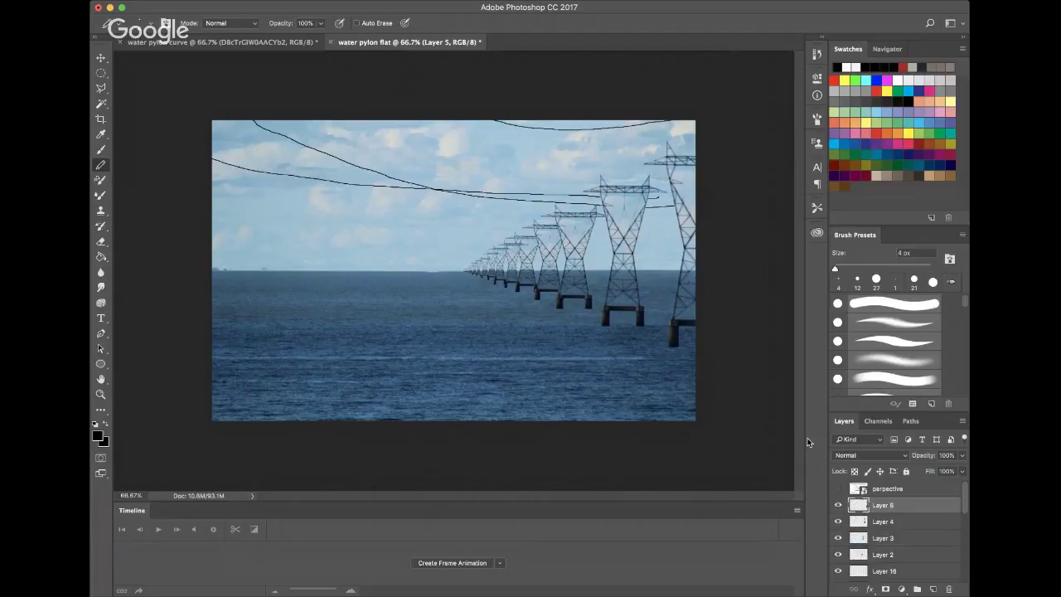
click(837, 491)
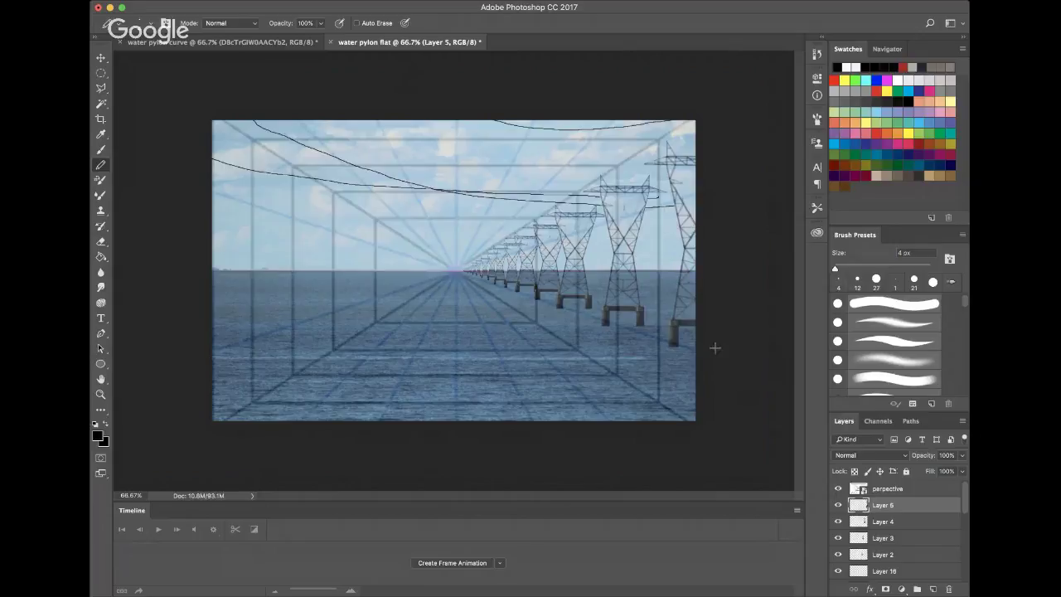
click(838, 490)
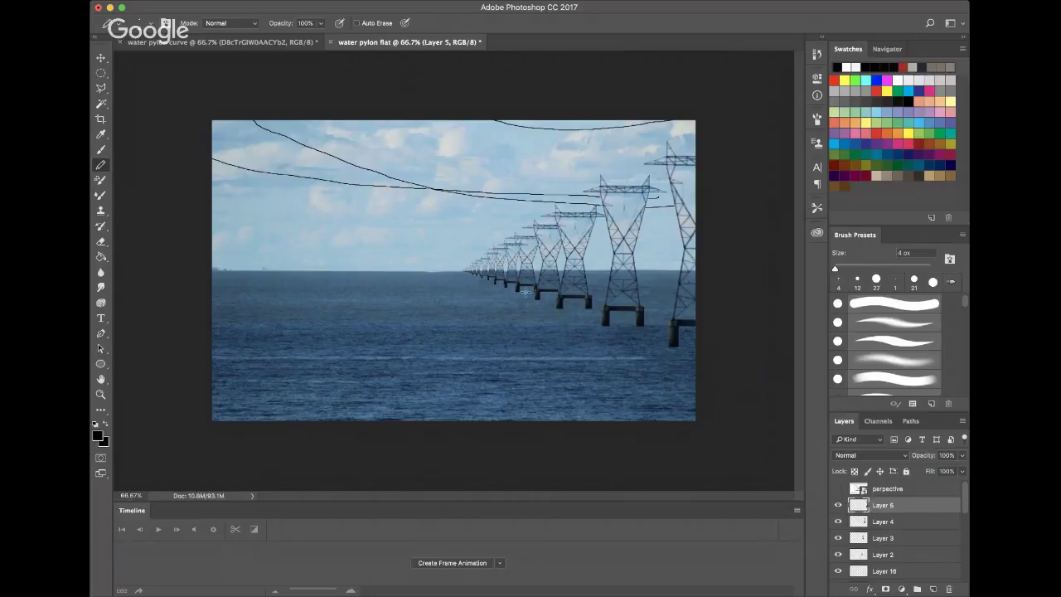
click(231, 42)
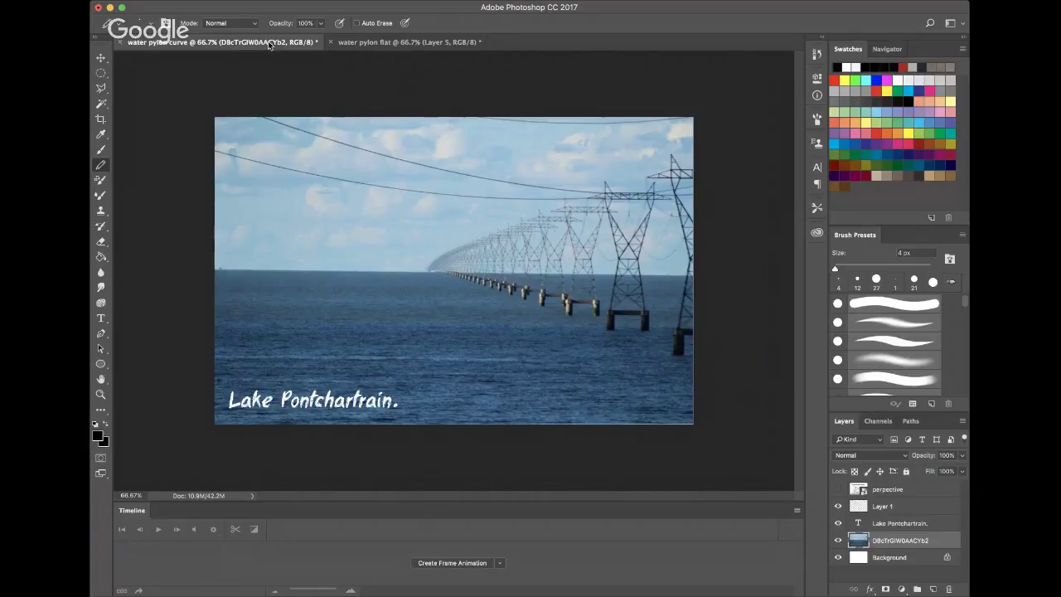
click(360, 43)
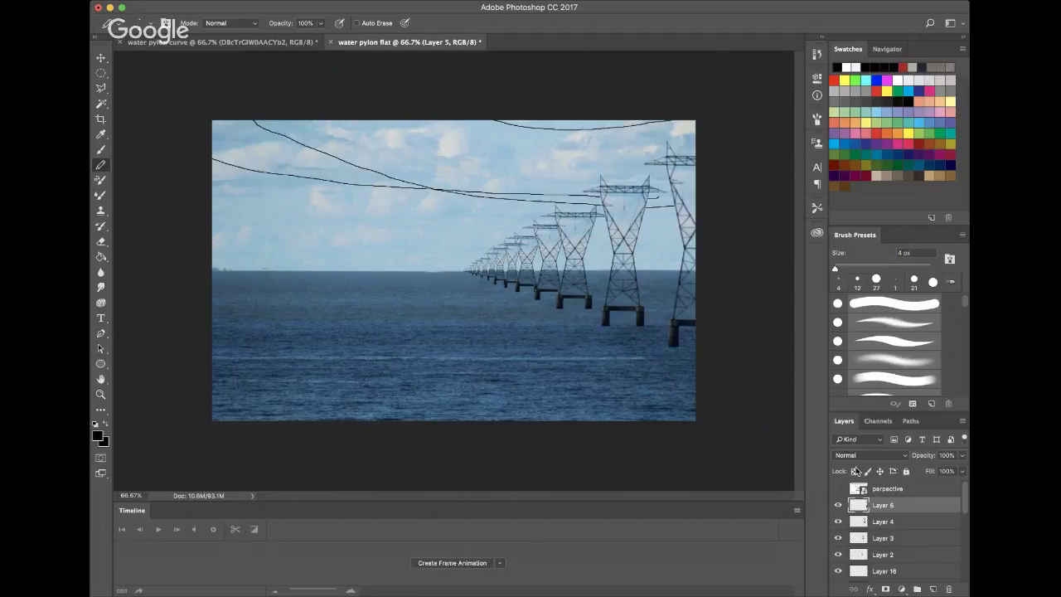
Step: Show the perspective layer in the water pylon flat image and try a pencil stroke along the pylon tops, undoing the stroke
click(838, 489)
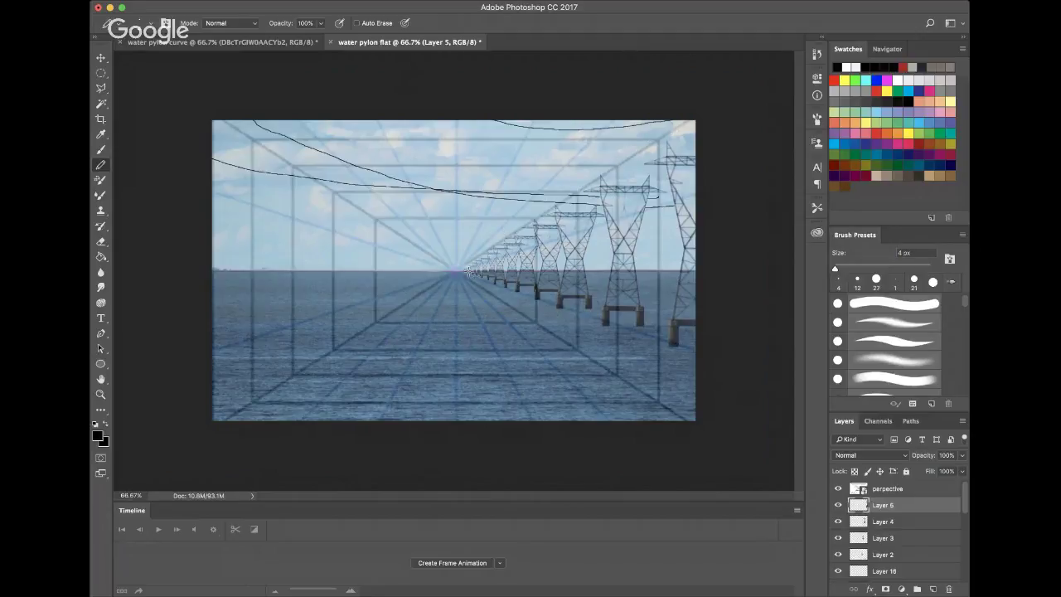
drag(556, 217, 576, 207)
key(super+z)
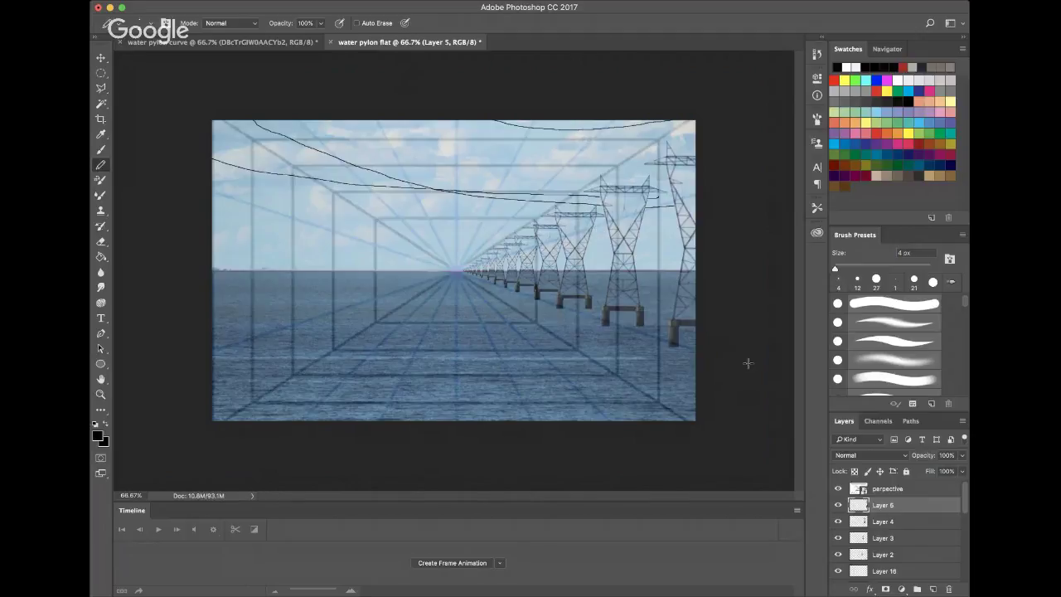
Step: Check the water pylon curve image against its perspective layer, and mark the distant pylons' bend with pencil arcs above and below
click(256, 46)
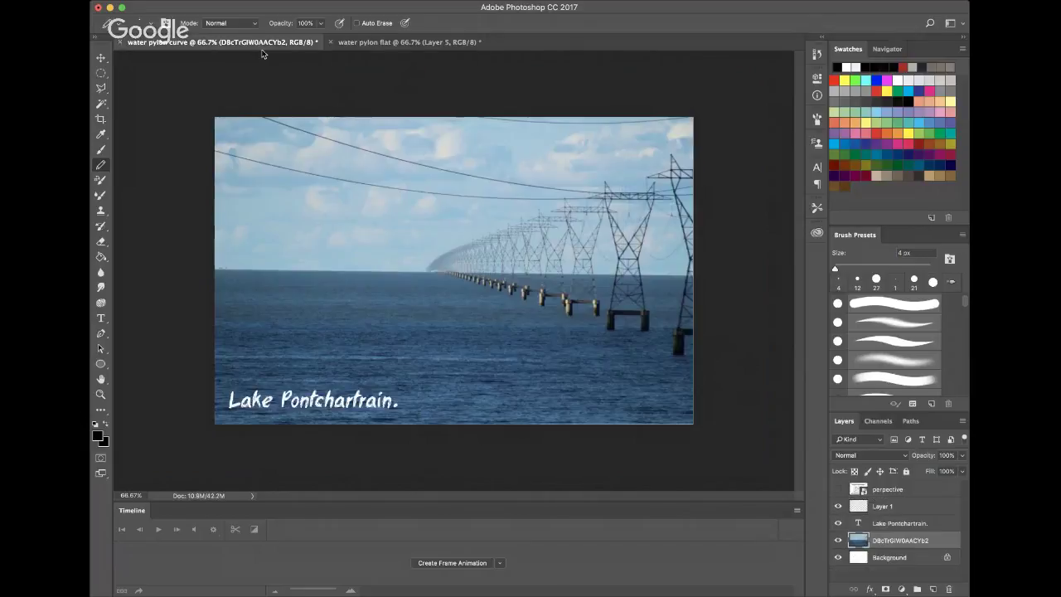
click(837, 489)
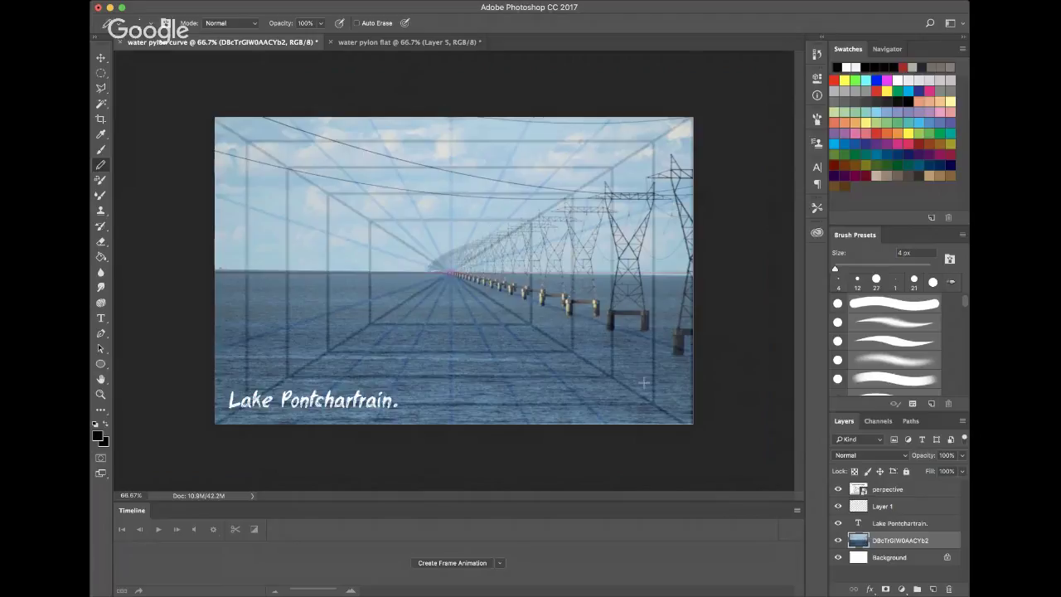
click(838, 489)
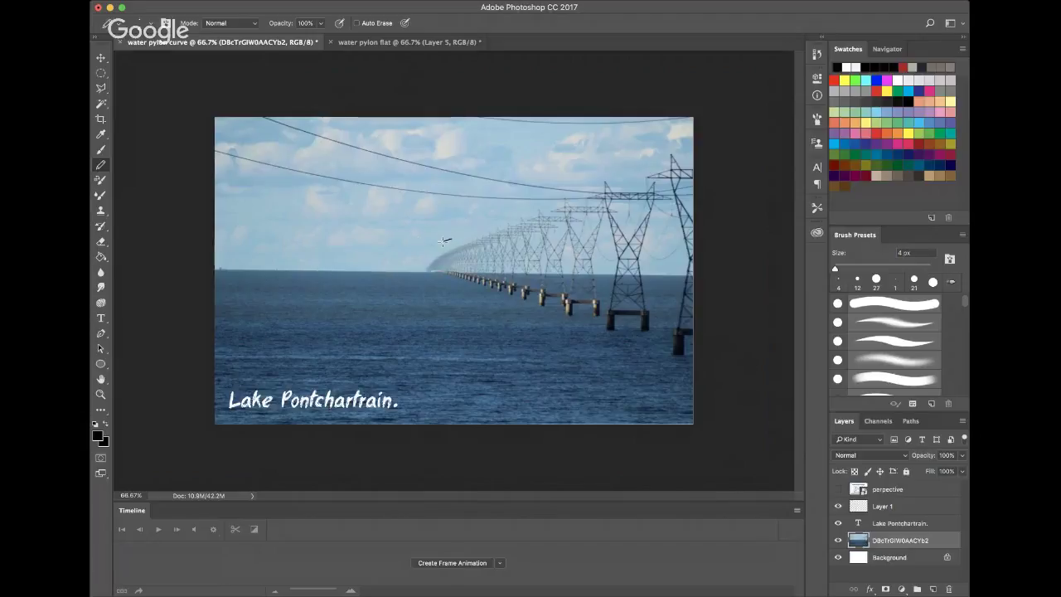
mouse_move(451, 239)
mouse_down()
mouse_move(420, 267)
mouse_move(448, 281)
mouse_up()
Step: Hide the perspective layer in the water pylon flat image and compare its pylon row repeatedly with the marked water pylon curve image
click(378, 40)
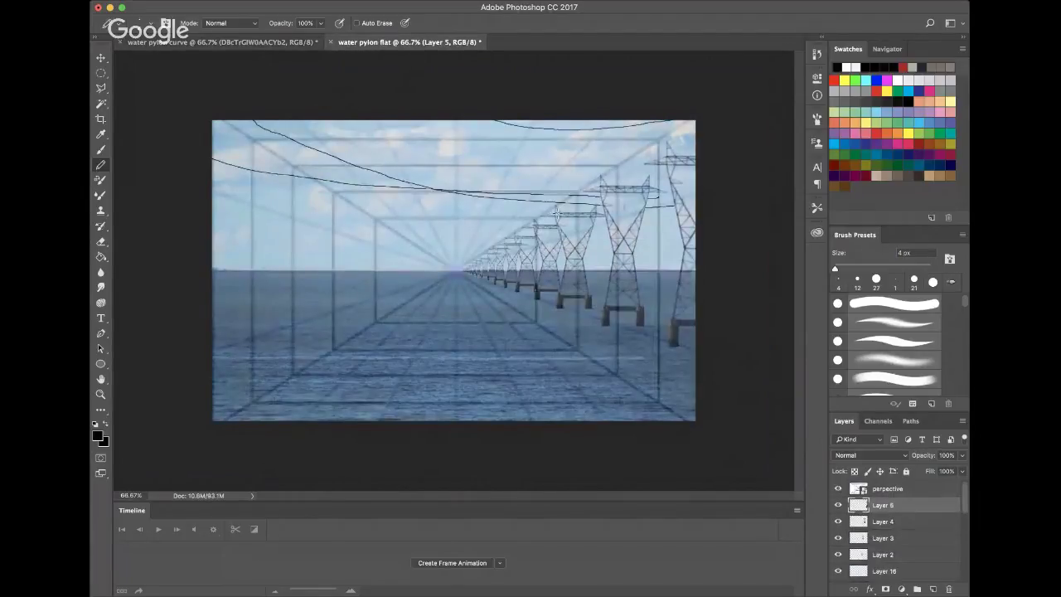
click(838, 489)
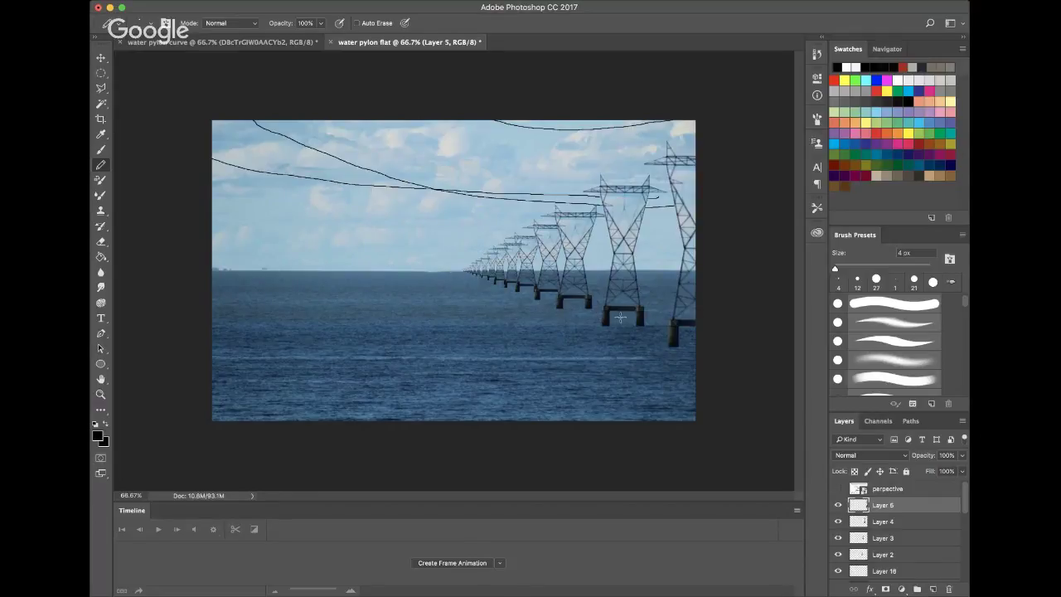
click(261, 42)
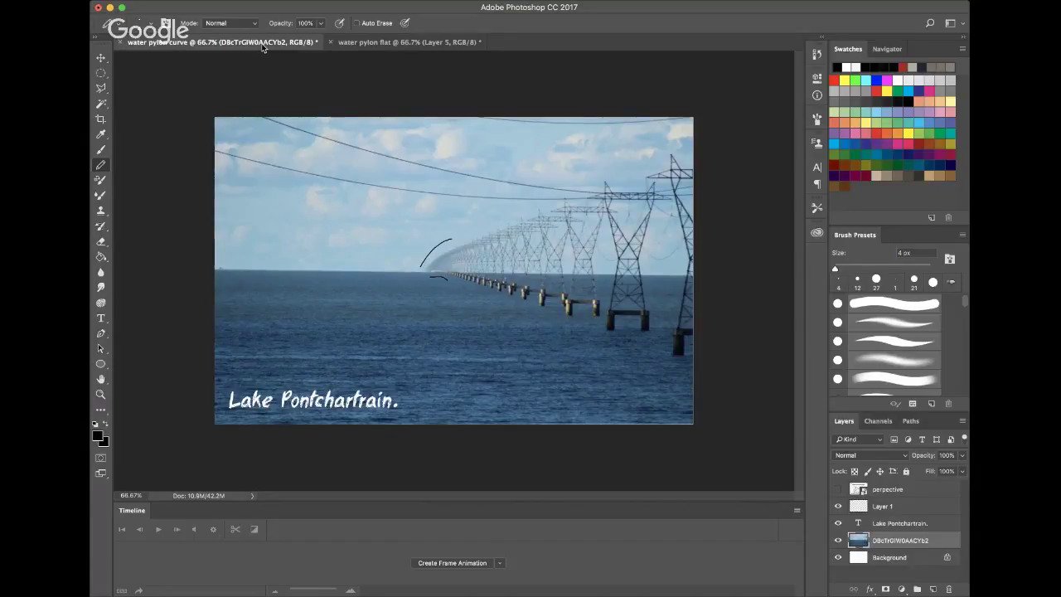
click(364, 42)
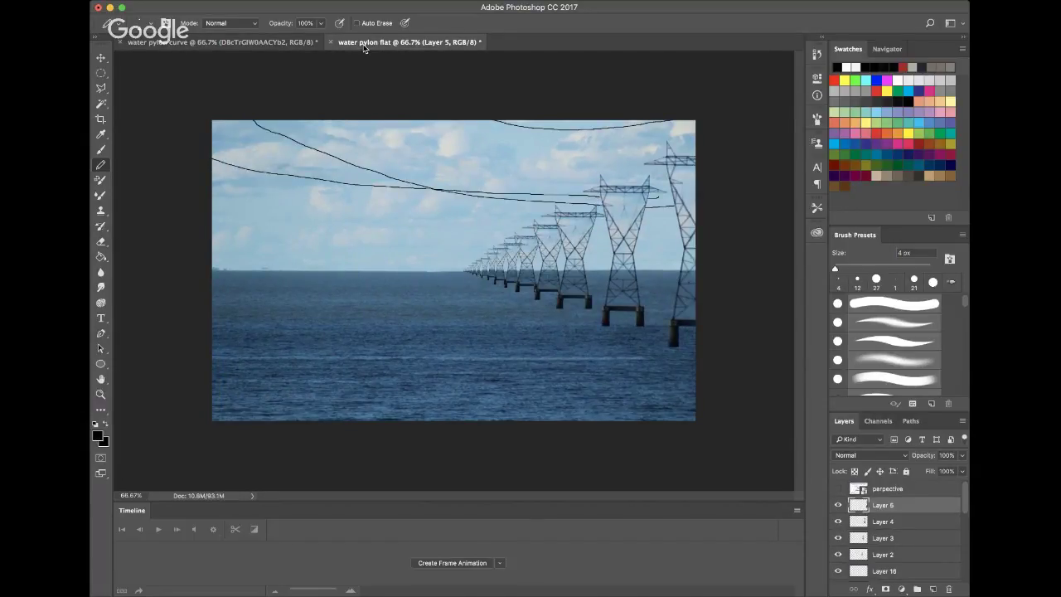
click(281, 44)
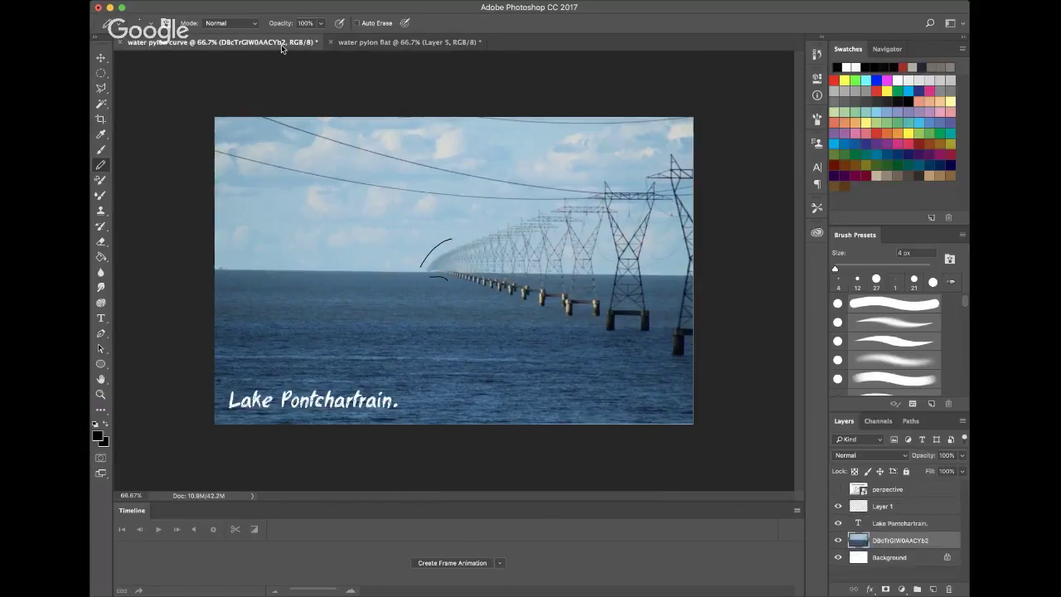
click(363, 44)
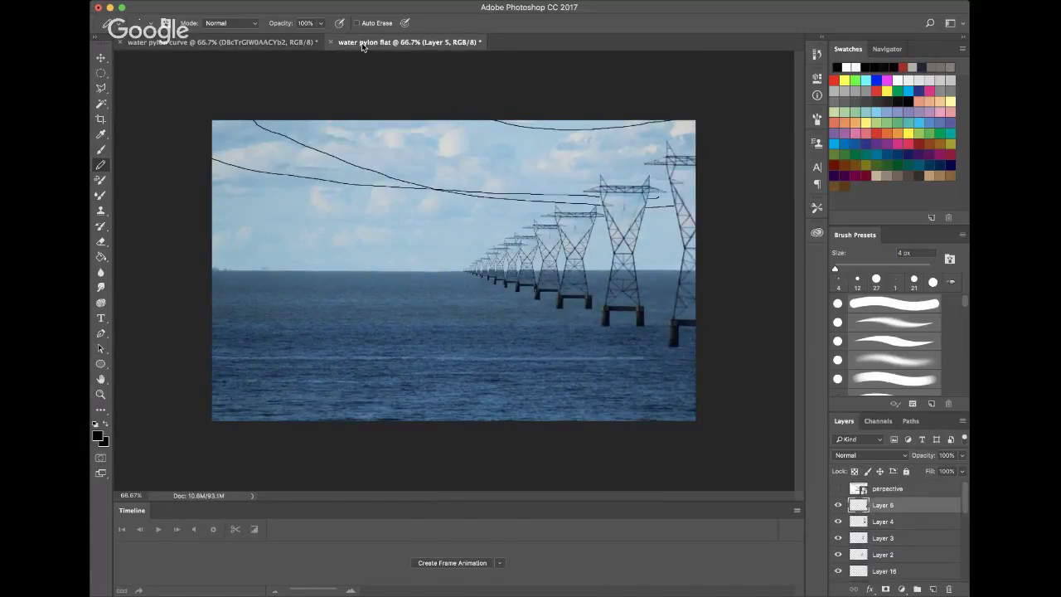
click(282, 45)
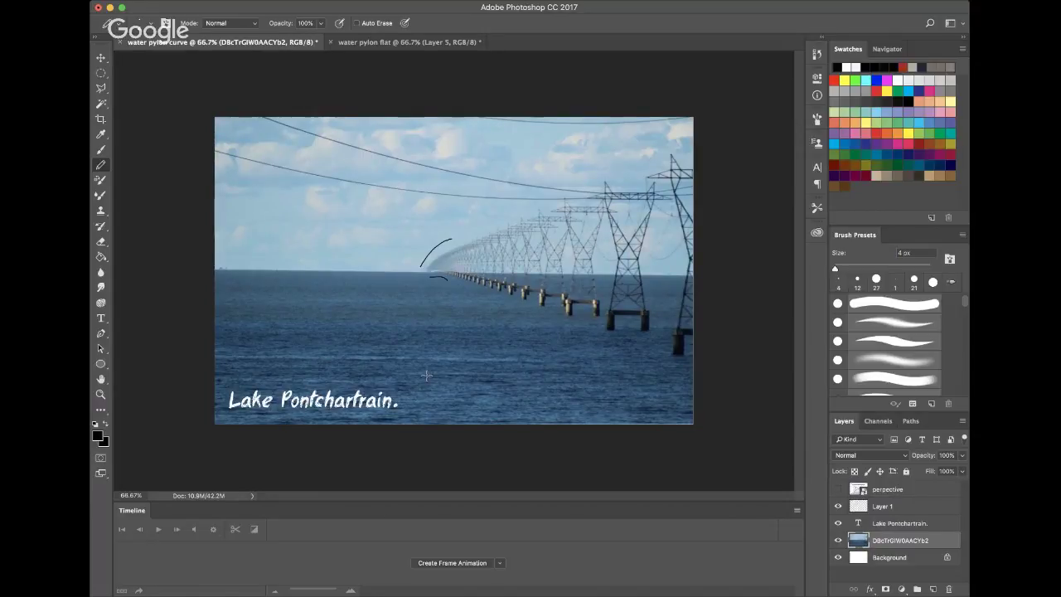
click(383, 42)
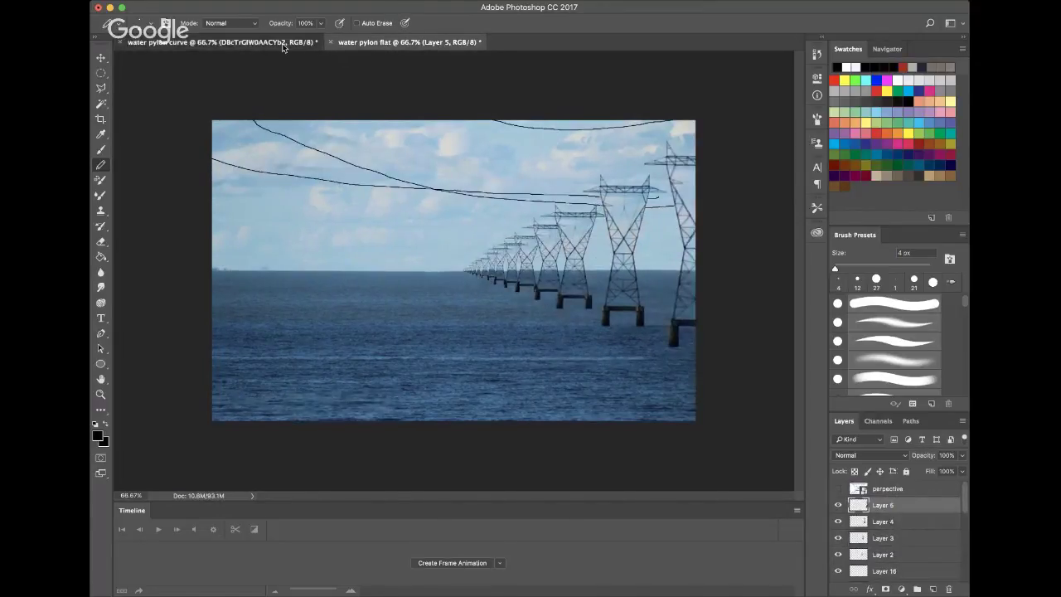
click(285, 43)
click(384, 42)
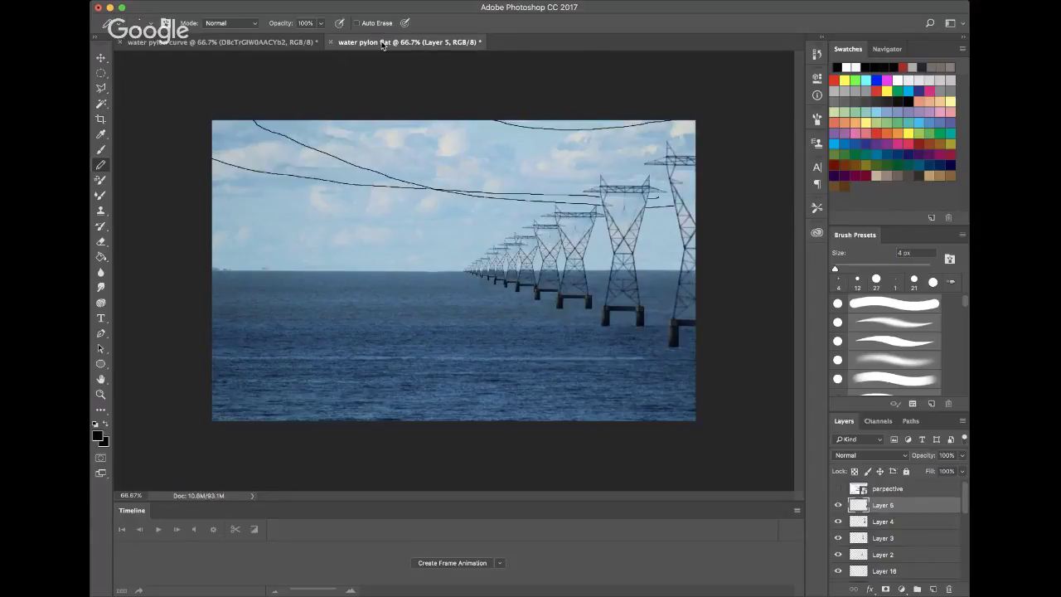
click(285, 43)
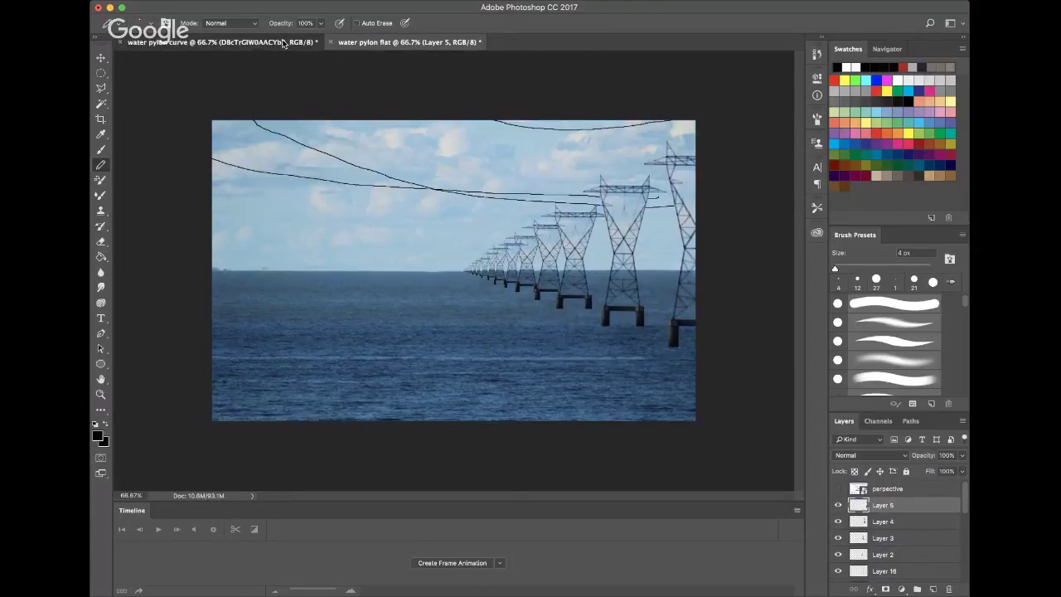
click(371, 43)
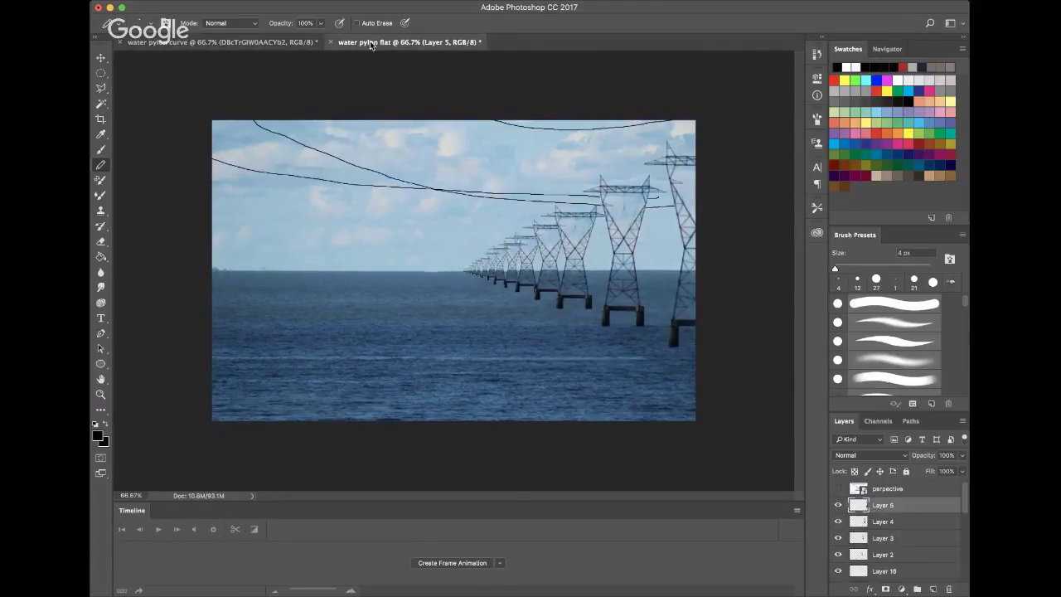
click(294, 43)
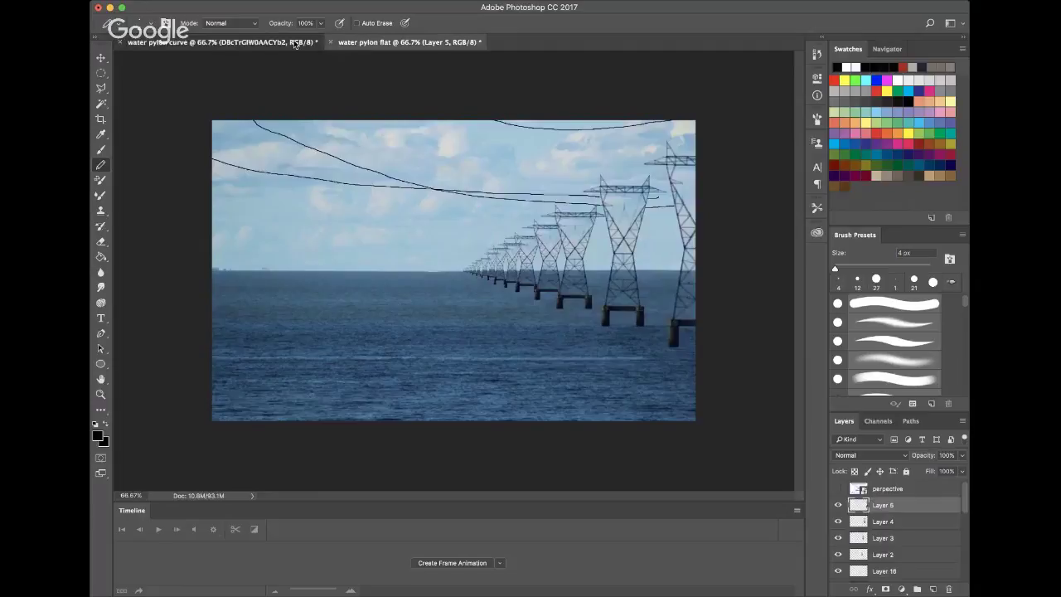
Step: Show the perspective layer over the pylons in the water pylon flat image
click(359, 41)
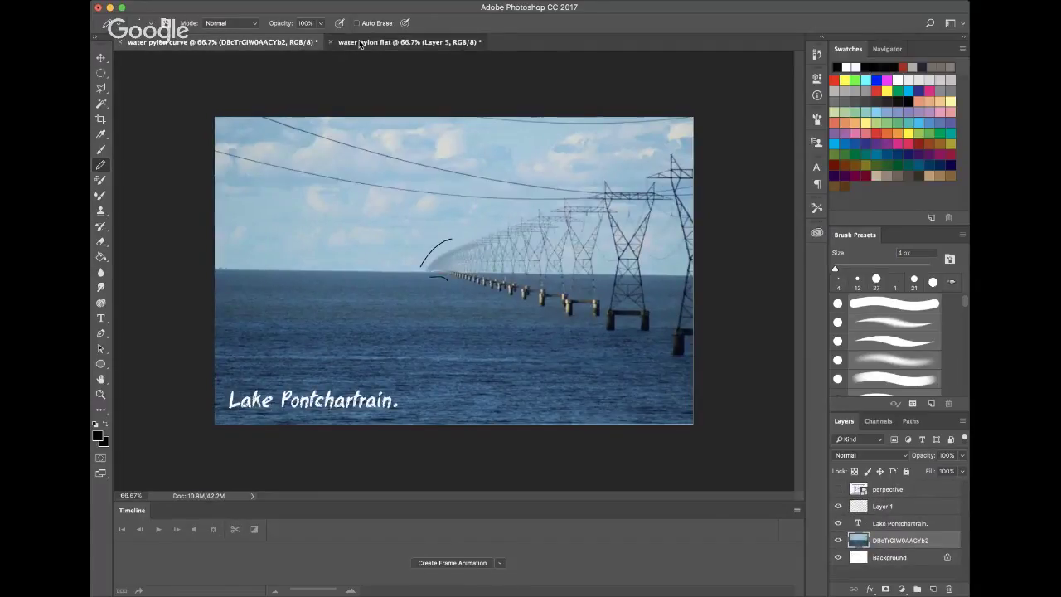
click(838, 488)
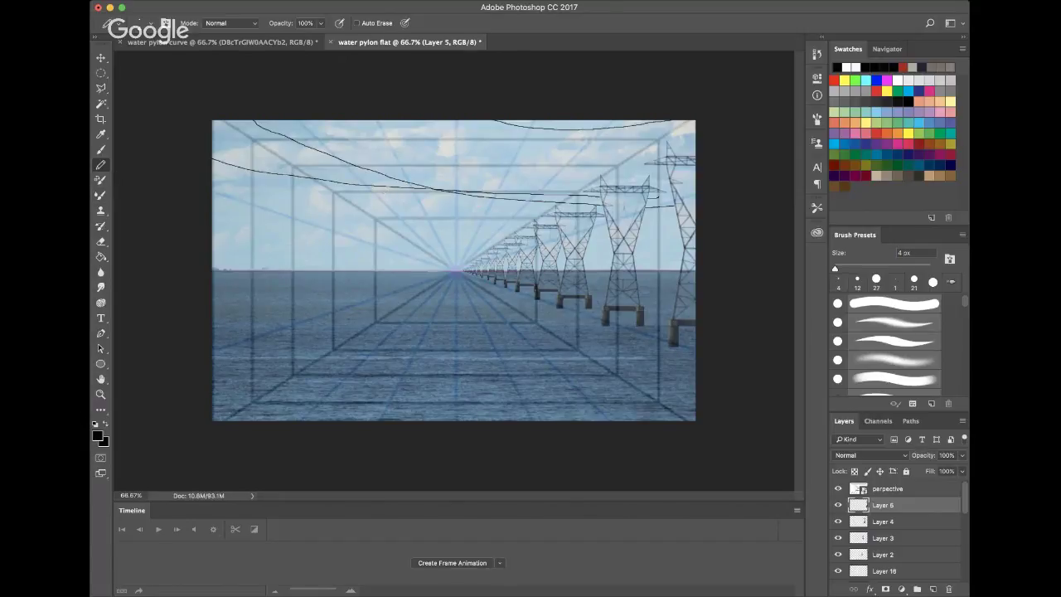
click(437, 7)
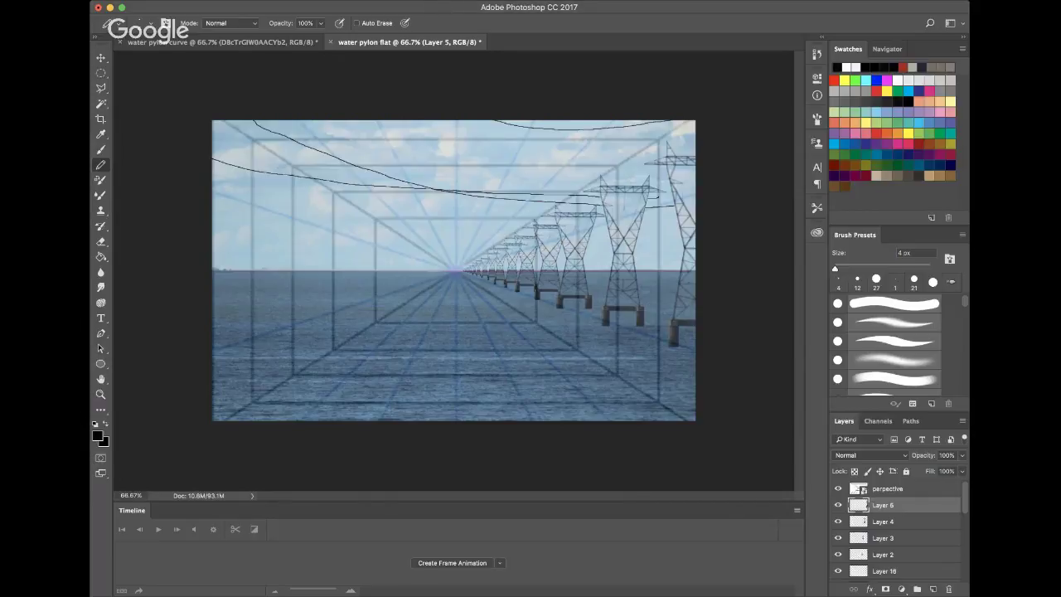